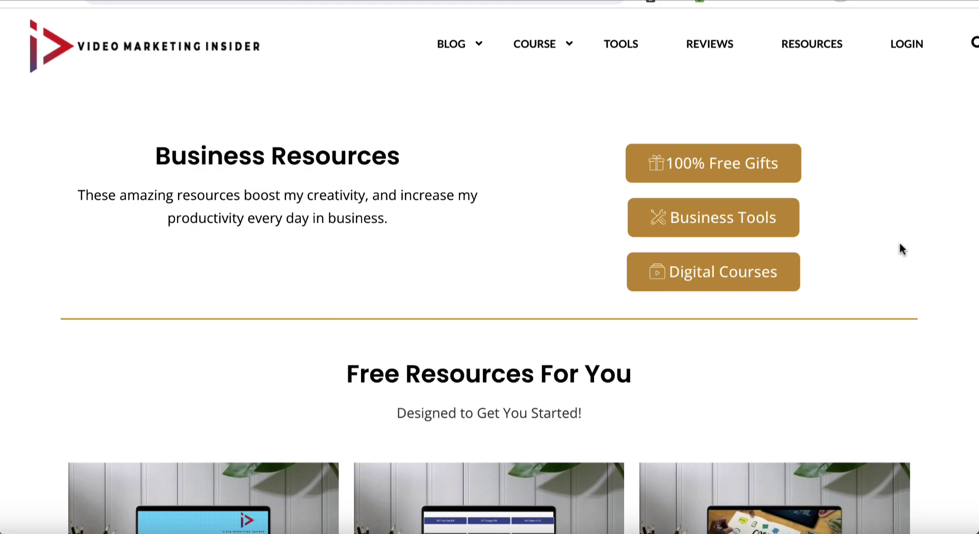
Test the Business Tools and Digital Courses in-page links on the Business Resources page
left_click(755, 220)
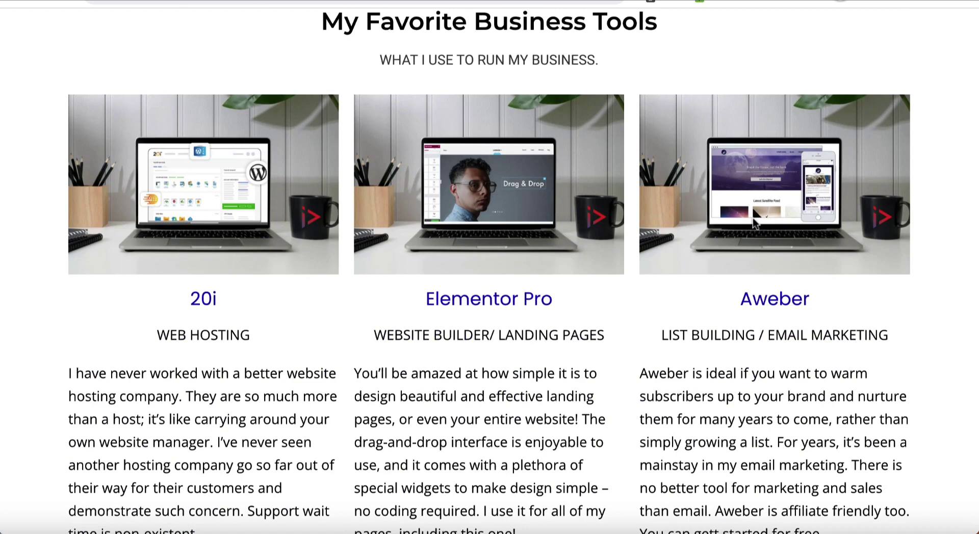
scroll(752, 220, "up", 15)
scroll(752, 230, "down", 1)
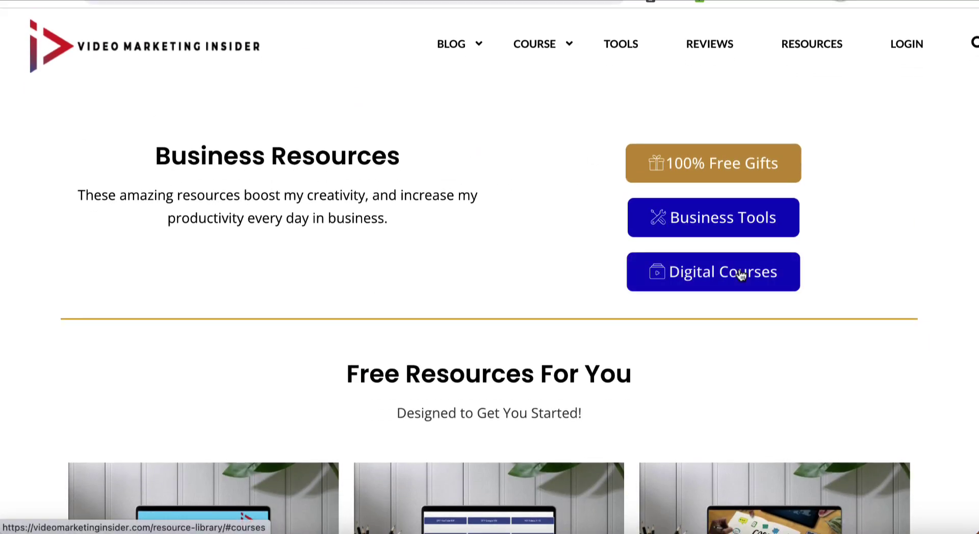
left_click(740, 276)
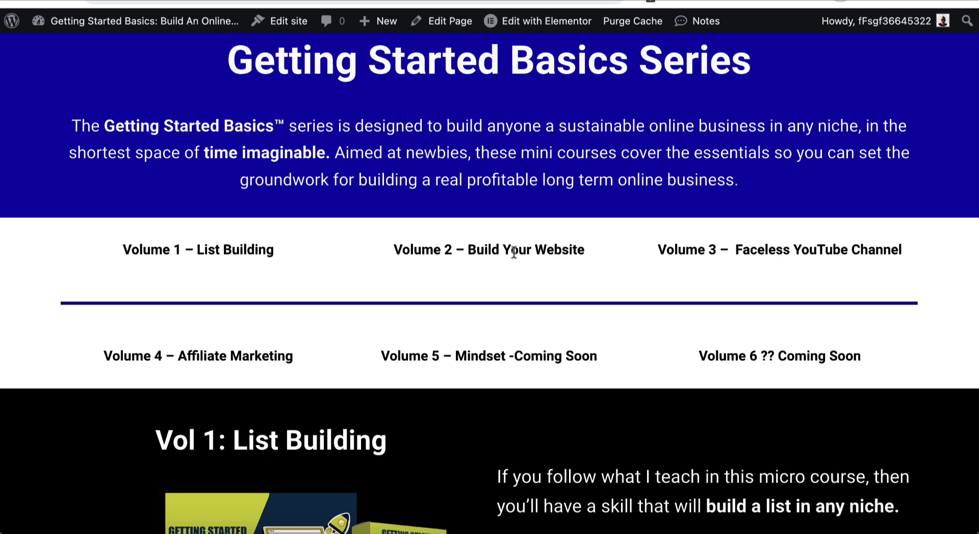
Scroll through the live Getting Started Basics Series page to review Volumes 1–6
scroll(516, 370, "down", 1)
scroll(516, 369, "down", 5)
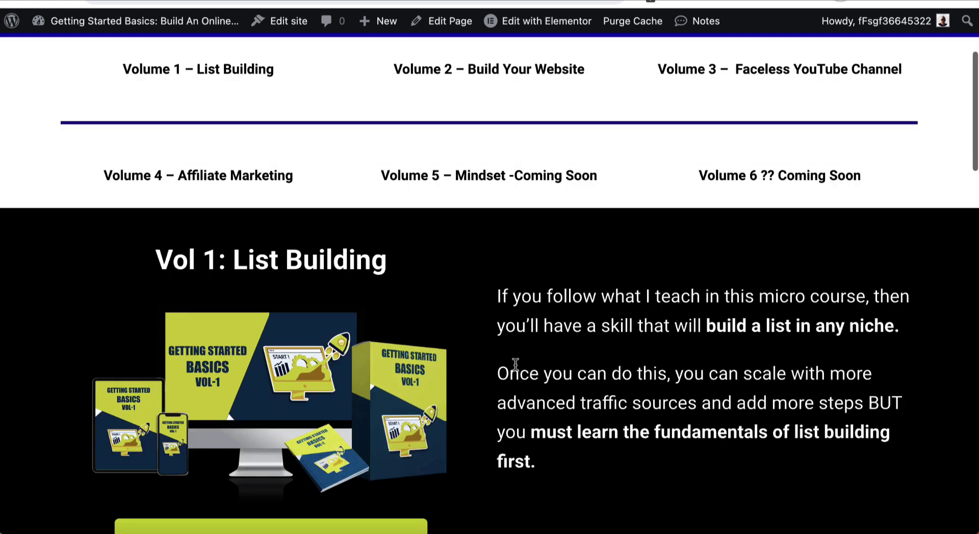
scroll(516, 370, "up", 5)
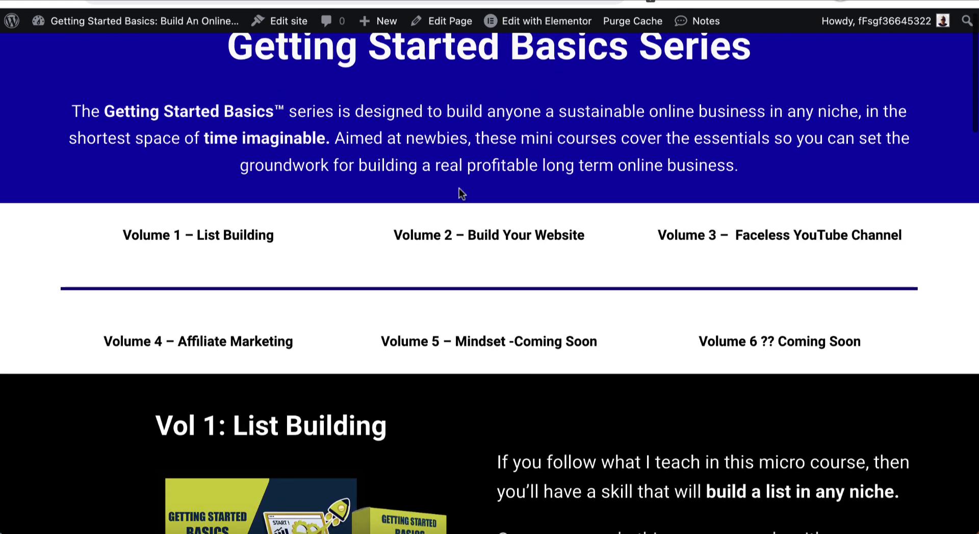
scroll(459, 188, "up", 1)
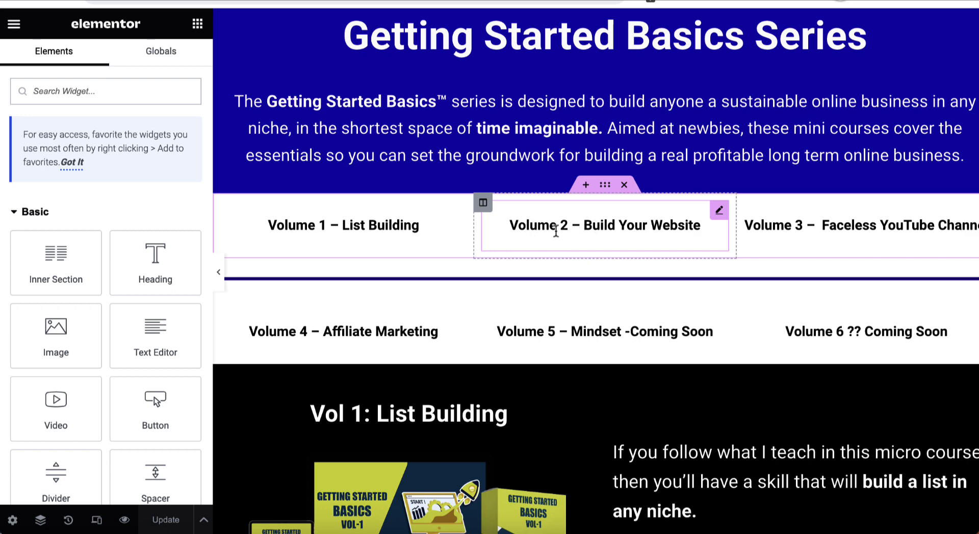
Scroll down to Vol 2: Building Your First Website and edit its description text block
scroll(576, 401, "down", 2)
scroll(576, 400, "down", 10)
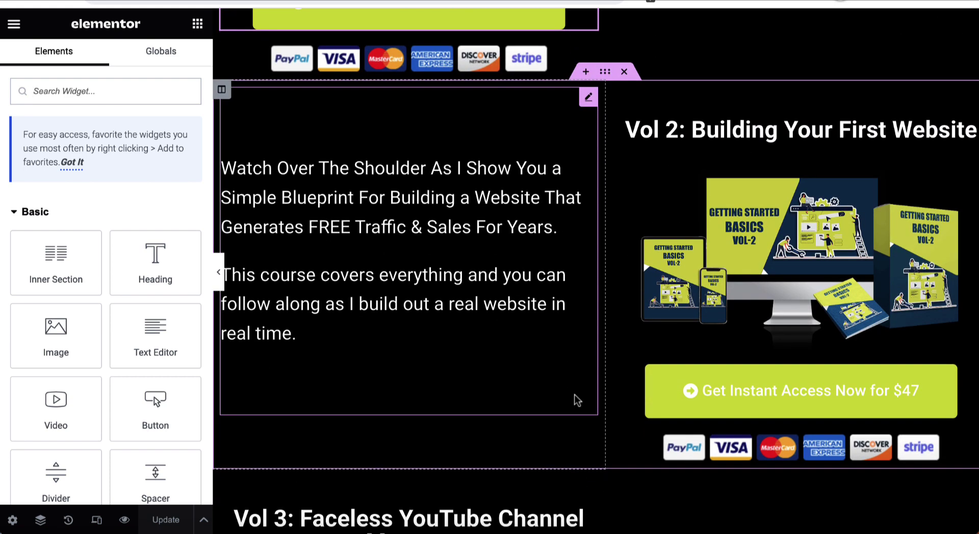
scroll(576, 401, "down", 1)
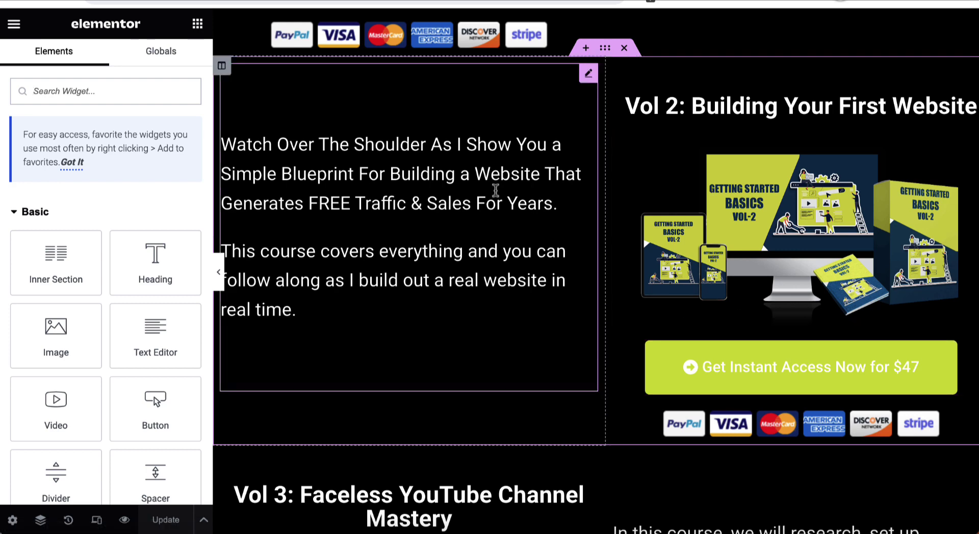
left_click(587, 74)
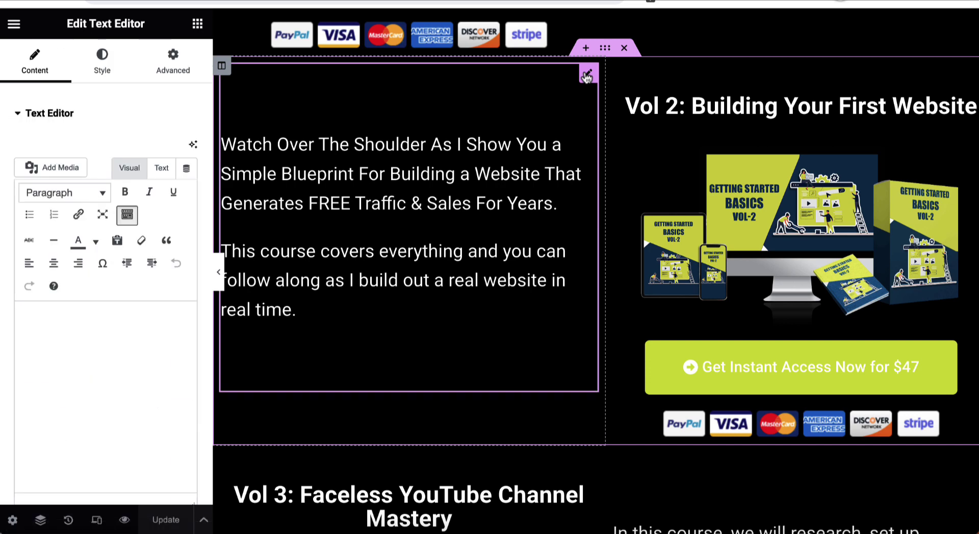
Give the Vol 2 description block the CSS ID vol2 and save the page as a draft
left_click(172, 65)
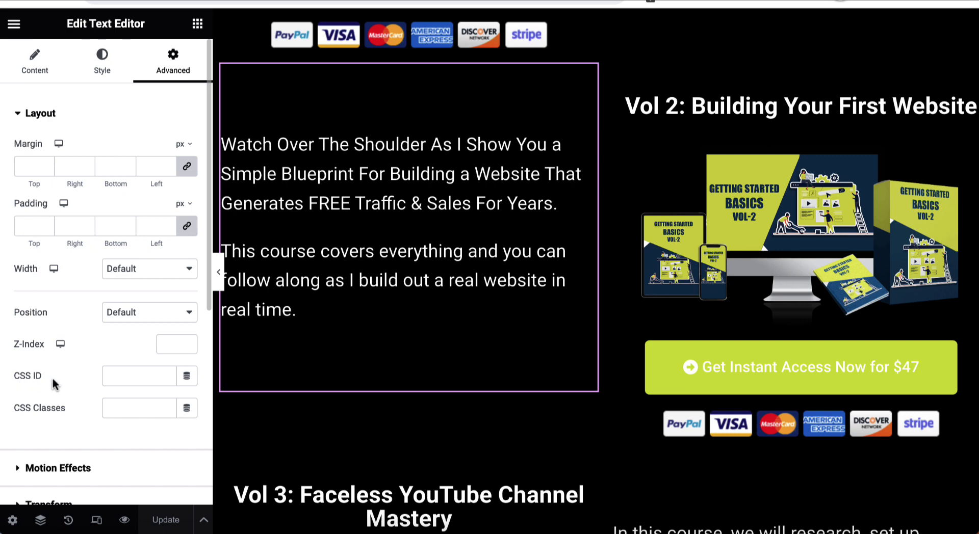
left_click(130, 379)
type("vol2")
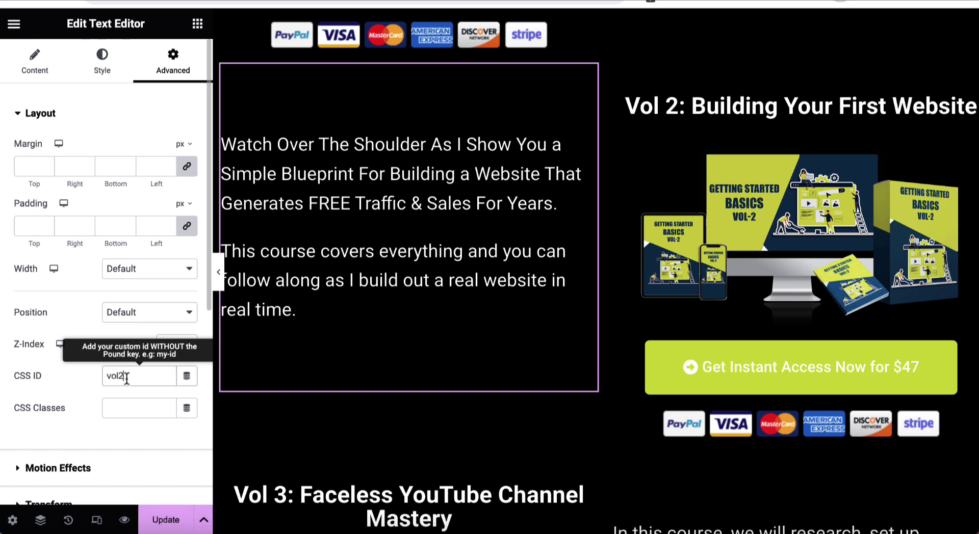
left_click_drag(126, 378, 105, 379)
left_click(203, 520)
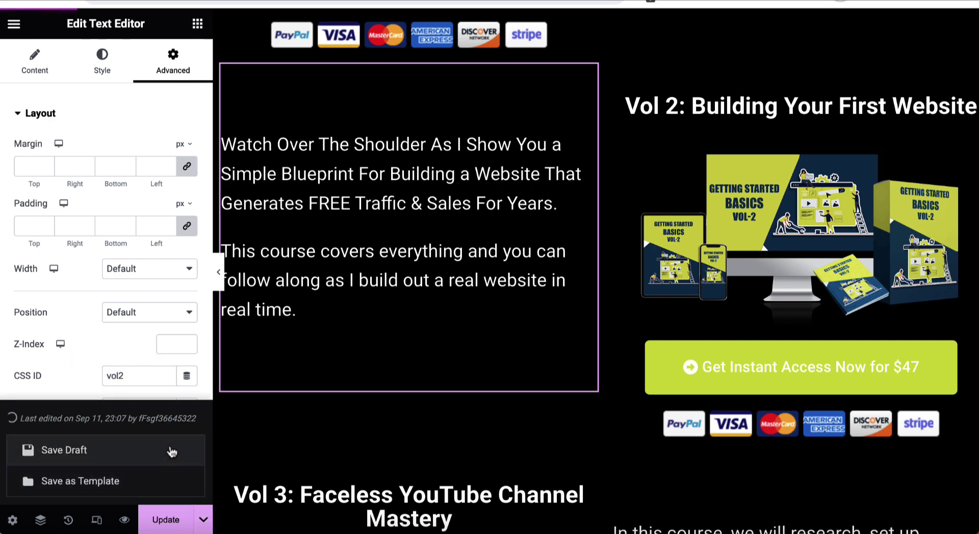
scroll(523, 219, "up", 15)
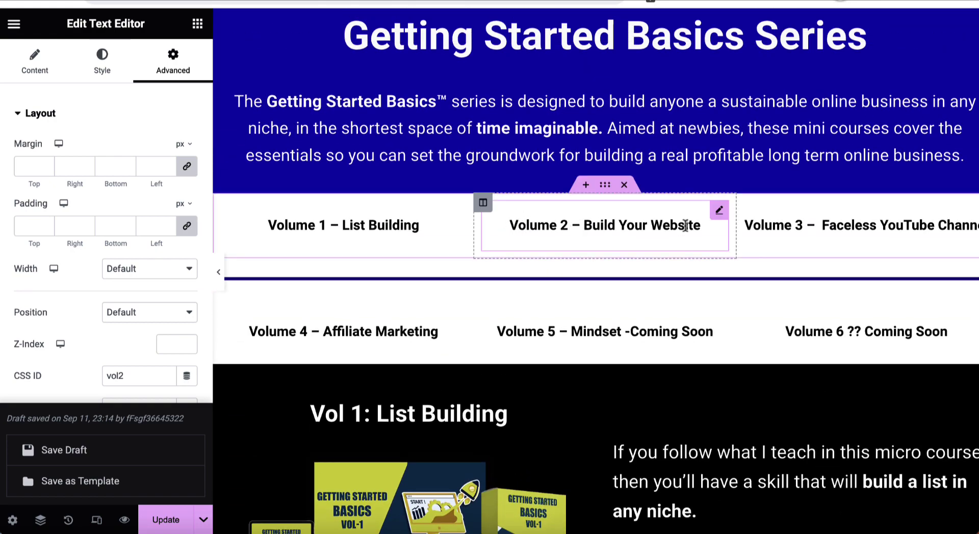
Edit the Volume 2 text block and select the words Build Your Website
left_click(719, 211)
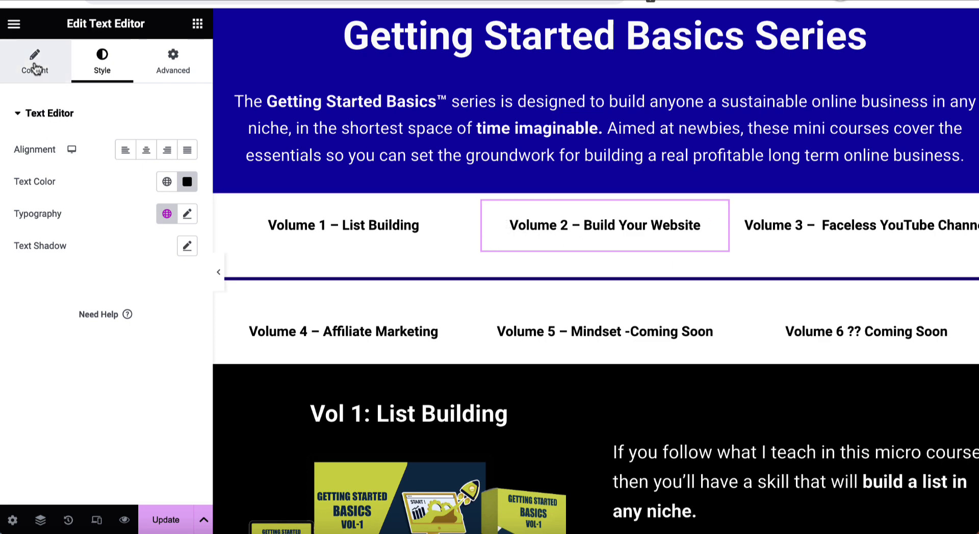
left_click(34, 67)
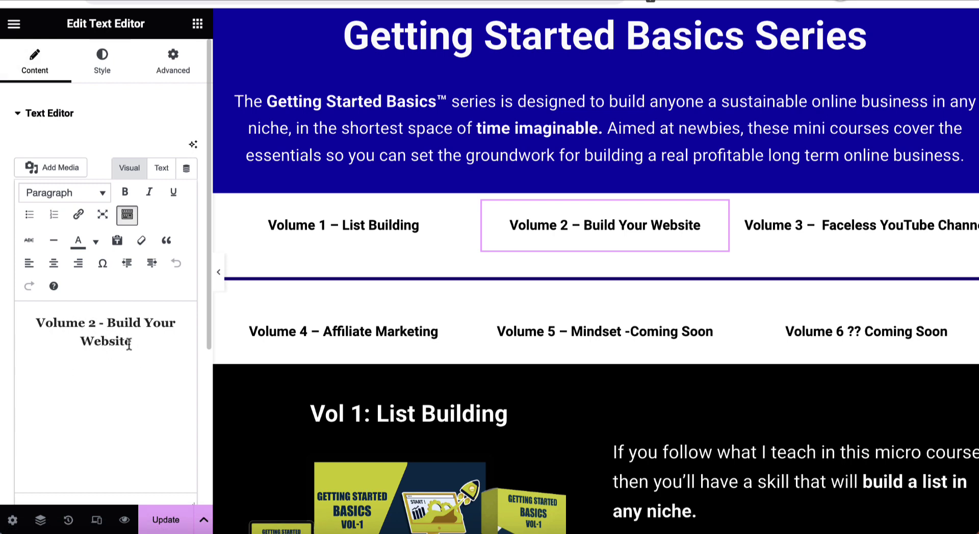
left_click_drag(130, 342, 111, 329)
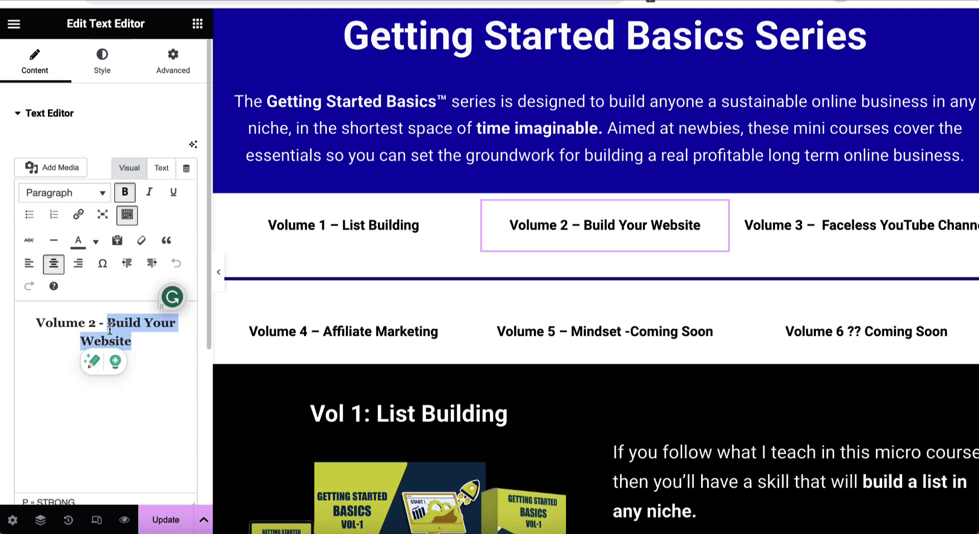
Link the selected words to #vol2, update the page, and load the live page
left_click(78, 214)
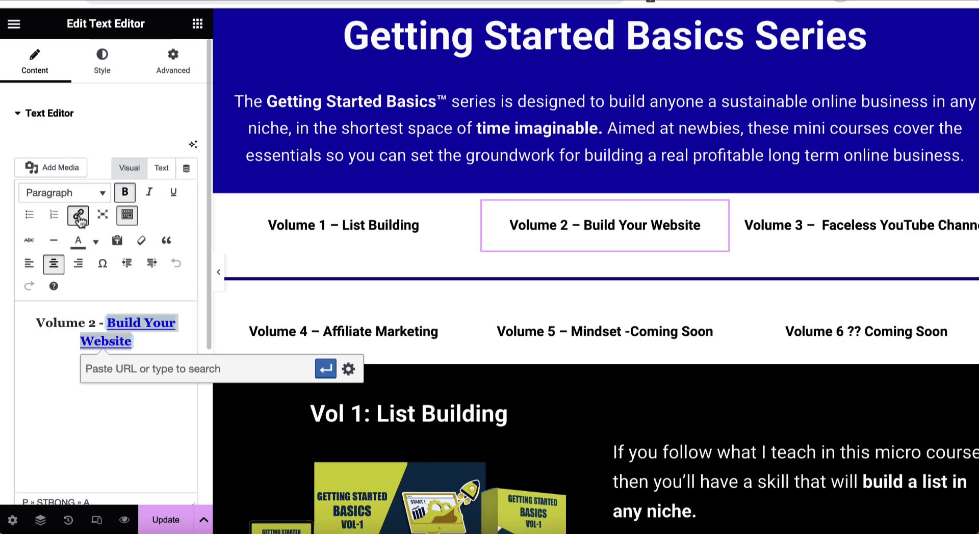
left_click(348, 369)
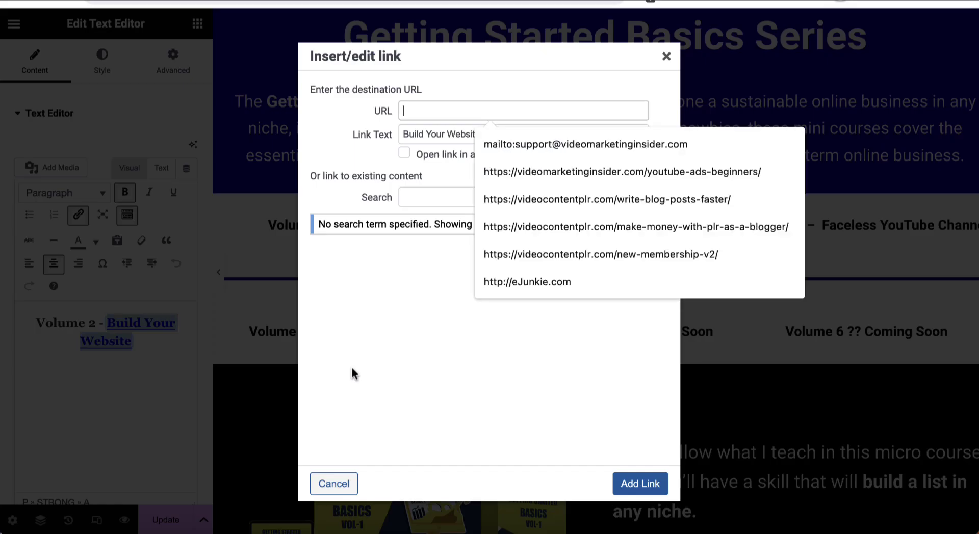
left_click(658, 85)
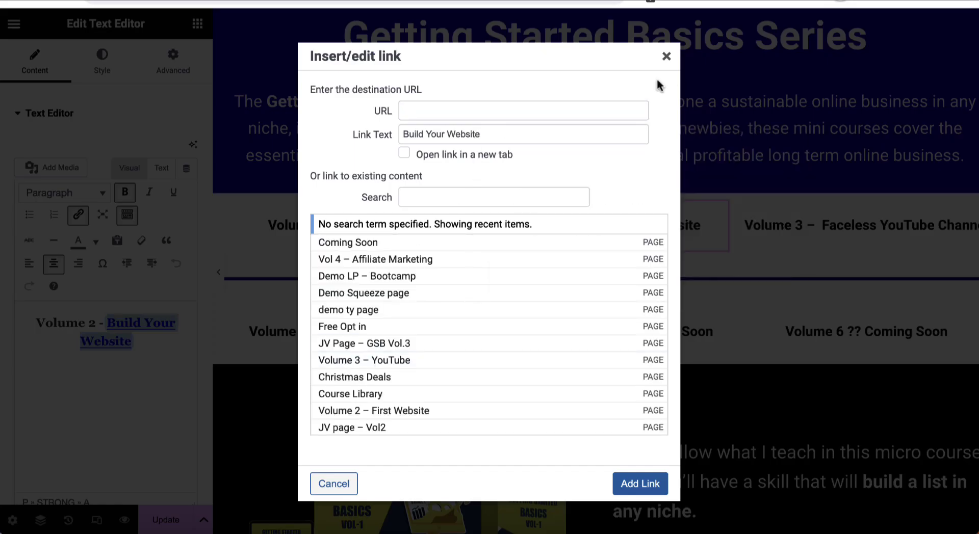
left_click(471, 114)
type("@")
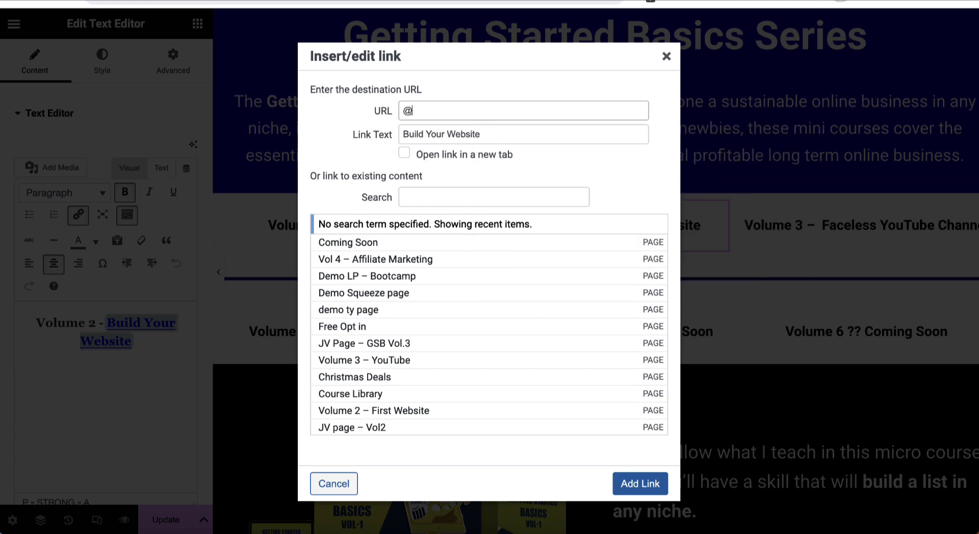
type("#vol2")
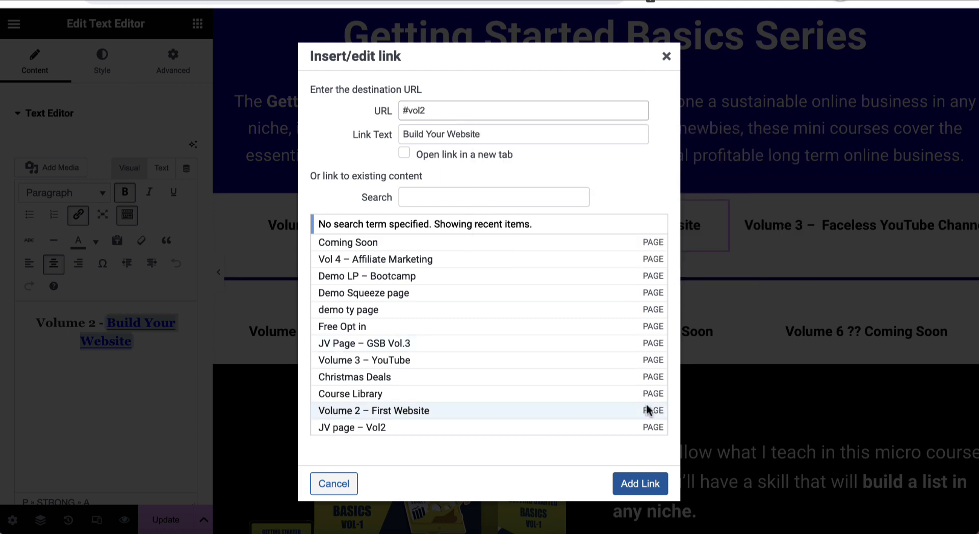
left_click(644, 485)
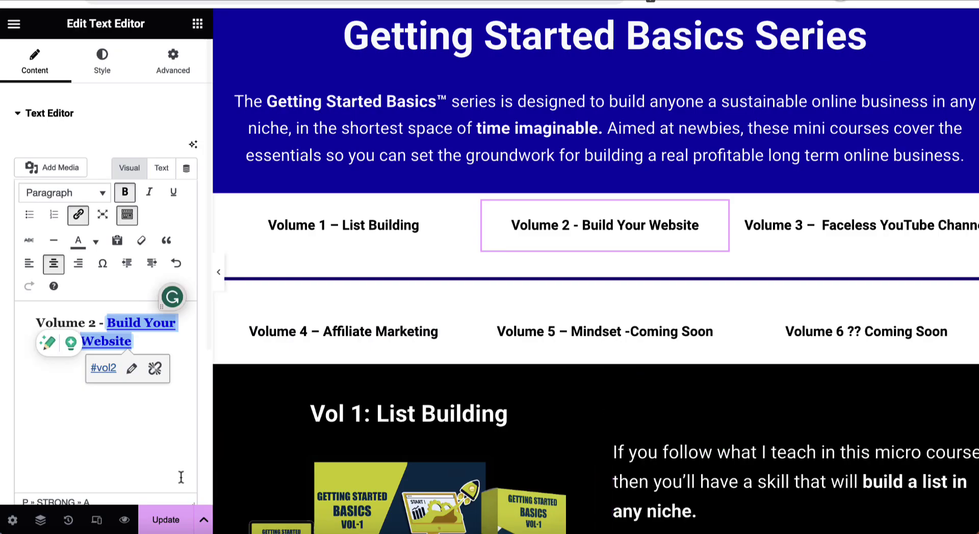
left_click(169, 529)
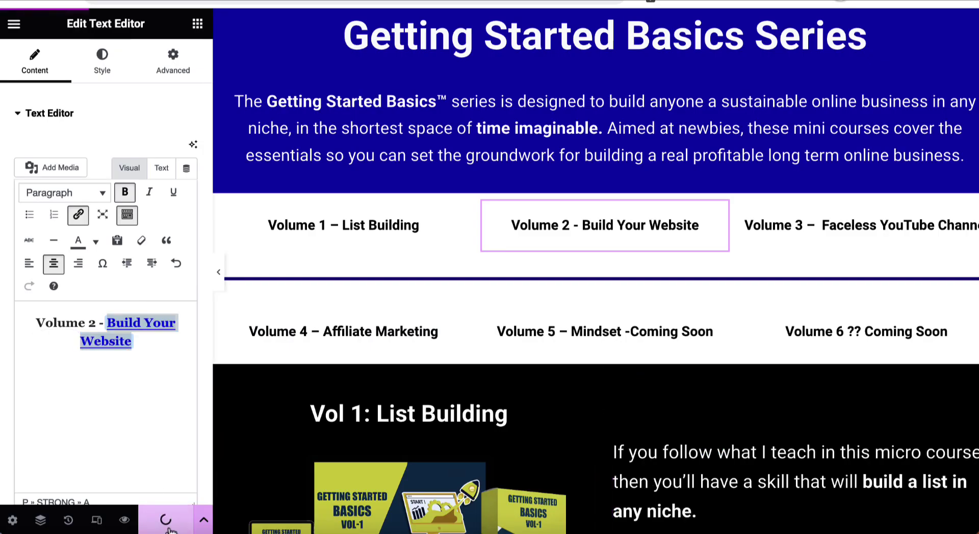
key("alt+Left")
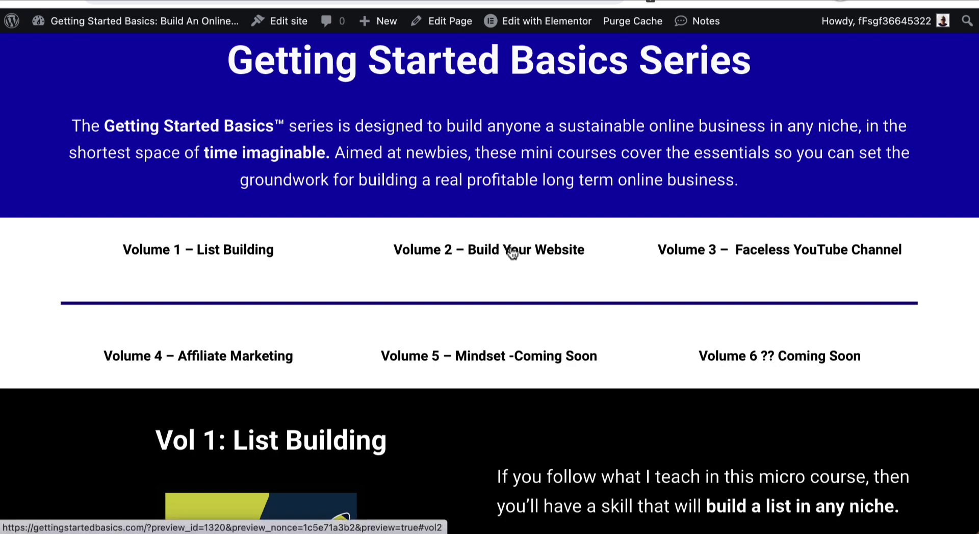
Follow the Volume 2 – Build Your Website link to the Vol 2 section
left_click(512, 252)
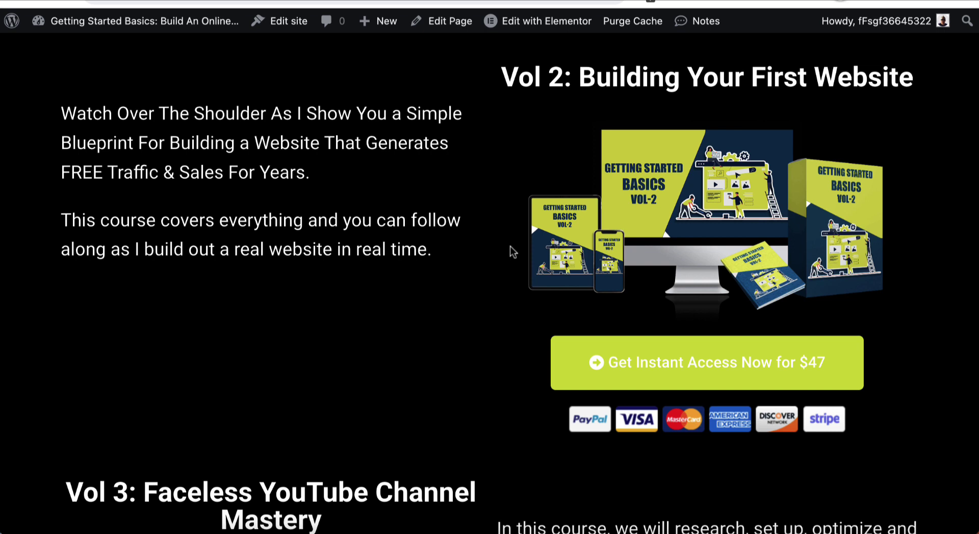
scroll(513, 252, "up", 1)
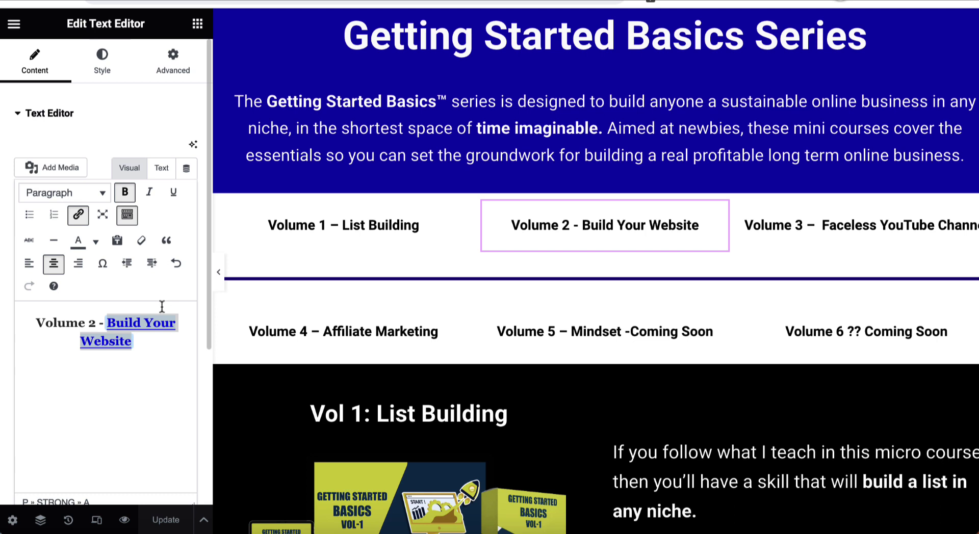
Color the Build Your Website link text blue and update the page
left_click(96, 242)
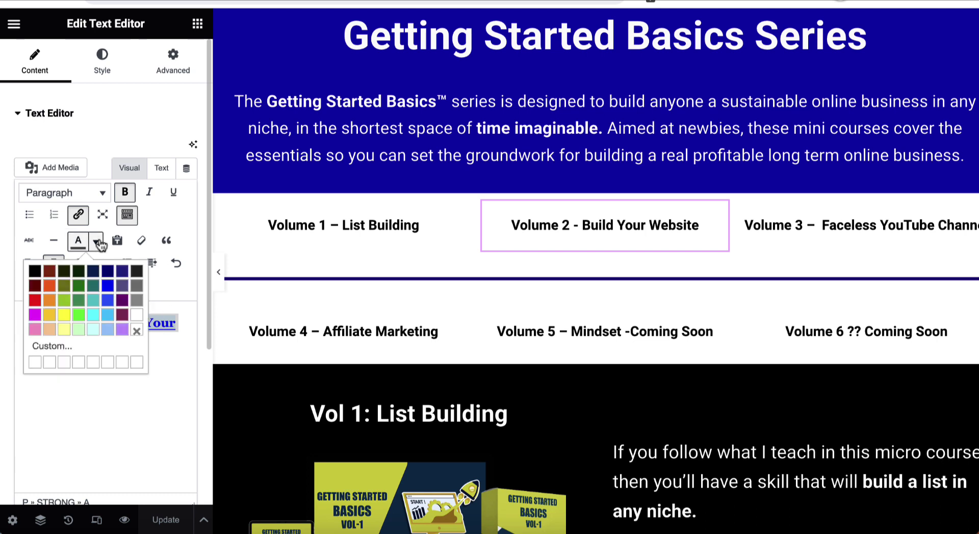
left_click(109, 287)
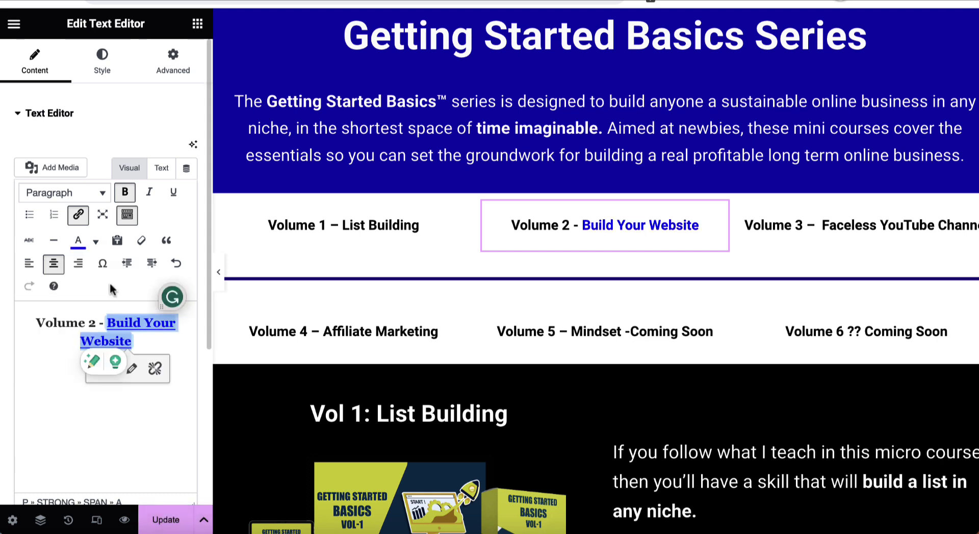
left_click(171, 521)
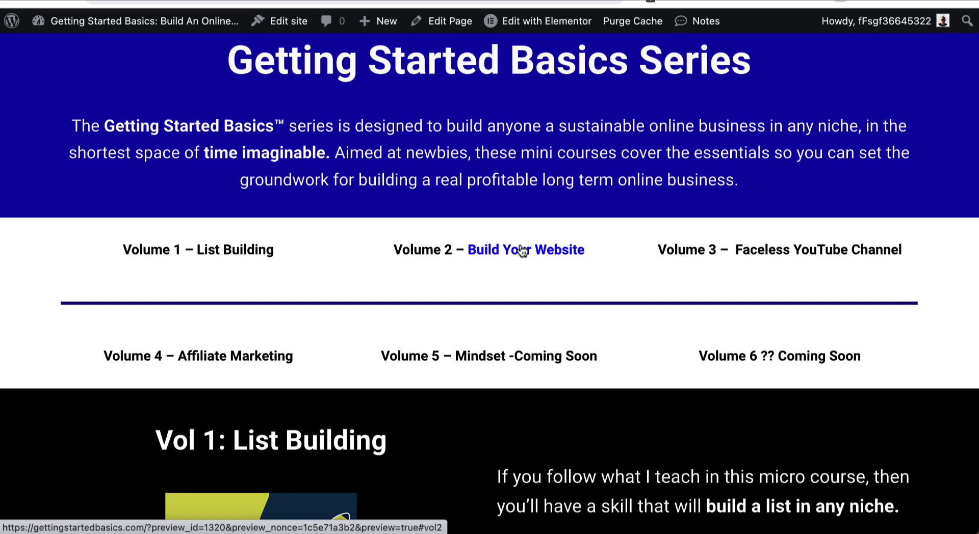
Click the blue Build Your Website link in the preview to confirm it jumps to Vol 2
left_click(520, 250)
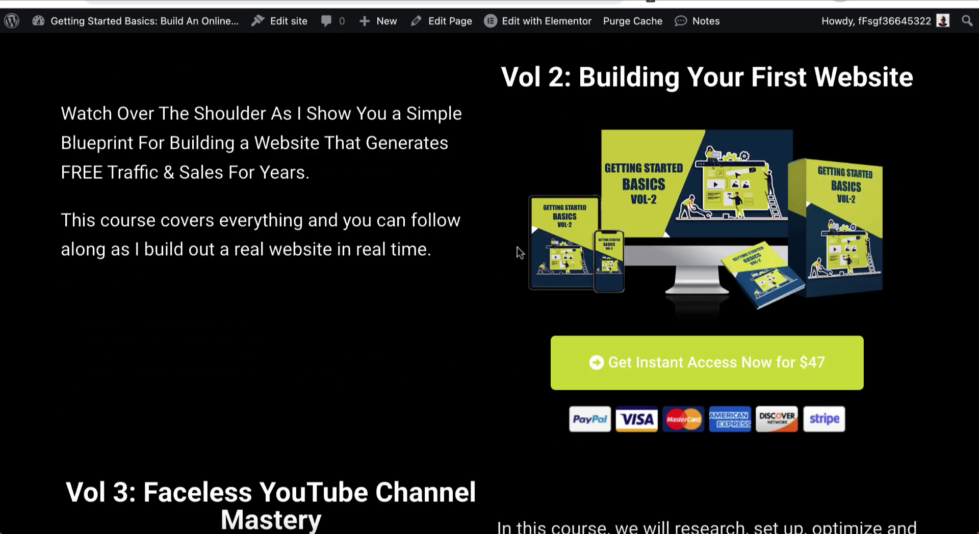
scroll(517, 247, "up", 15)
scroll(518, 254, "down", 1)
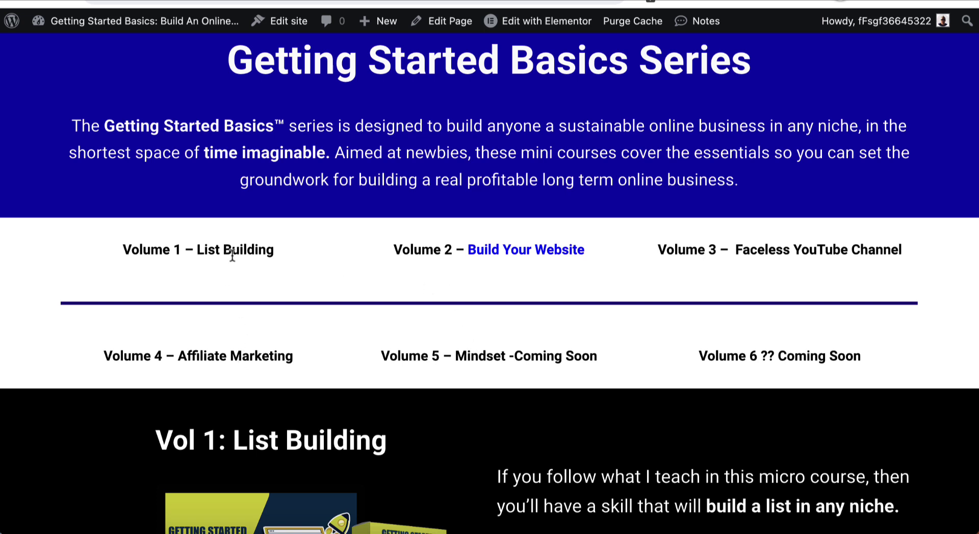
scroll(288, 408, "down", 5)
scroll(288, 408, "up", 3)
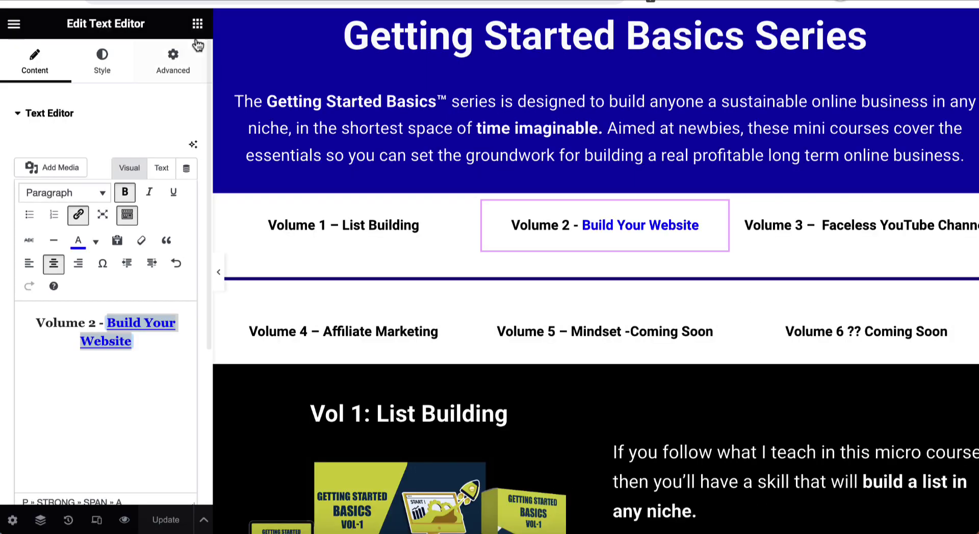
Add a Button widget under the Volume 2 link, center-aligned
left_click(198, 24)
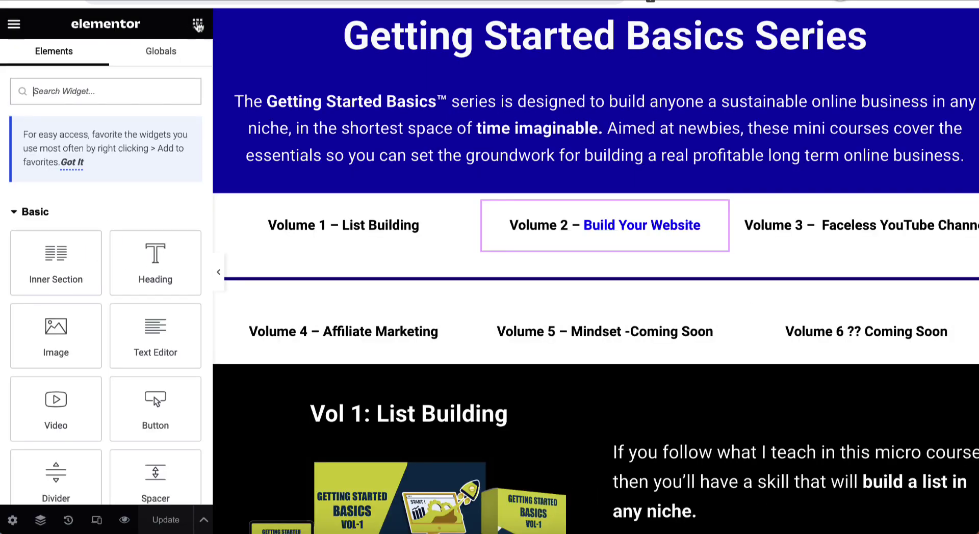
left_click_drag(153, 401, 591, 275)
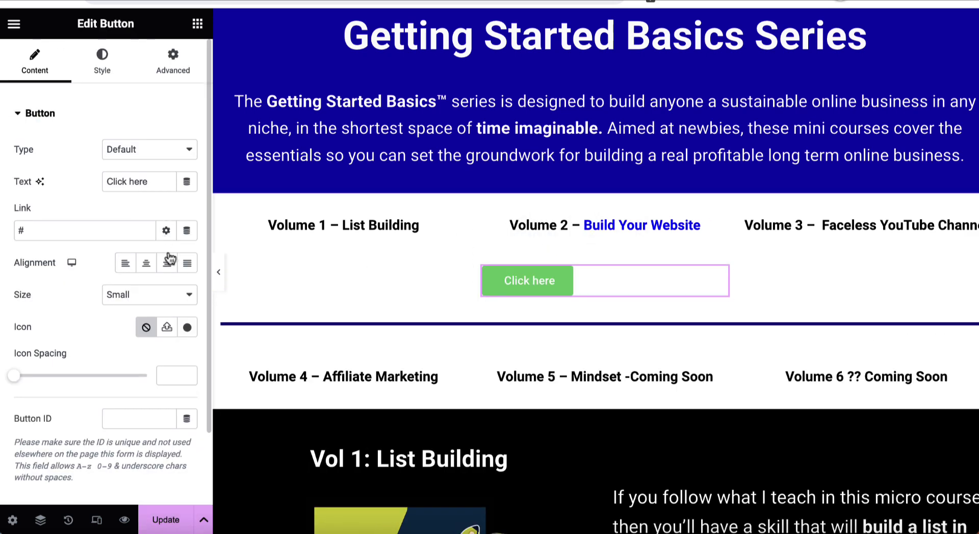
left_click(146, 264)
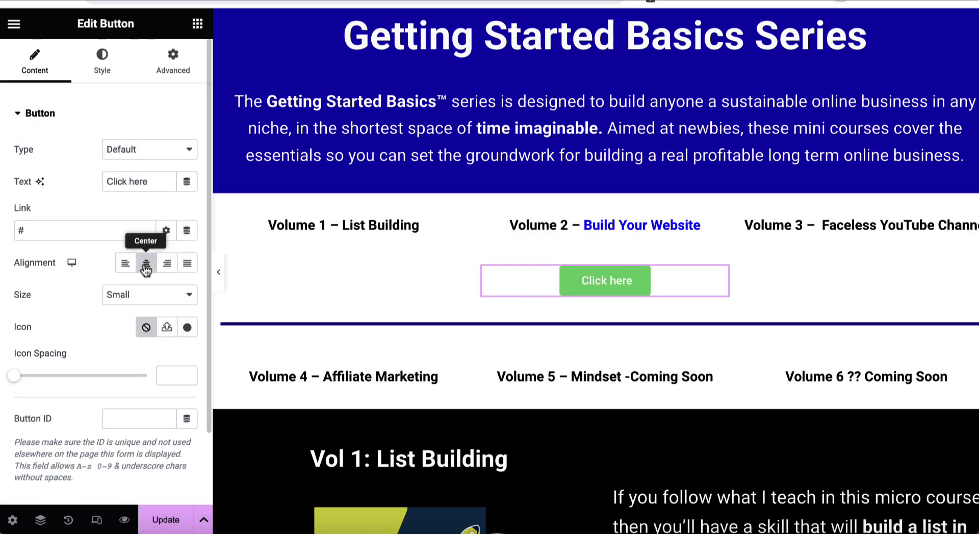
Change the button background color from green to olive #C4C43A
left_click(105, 68)
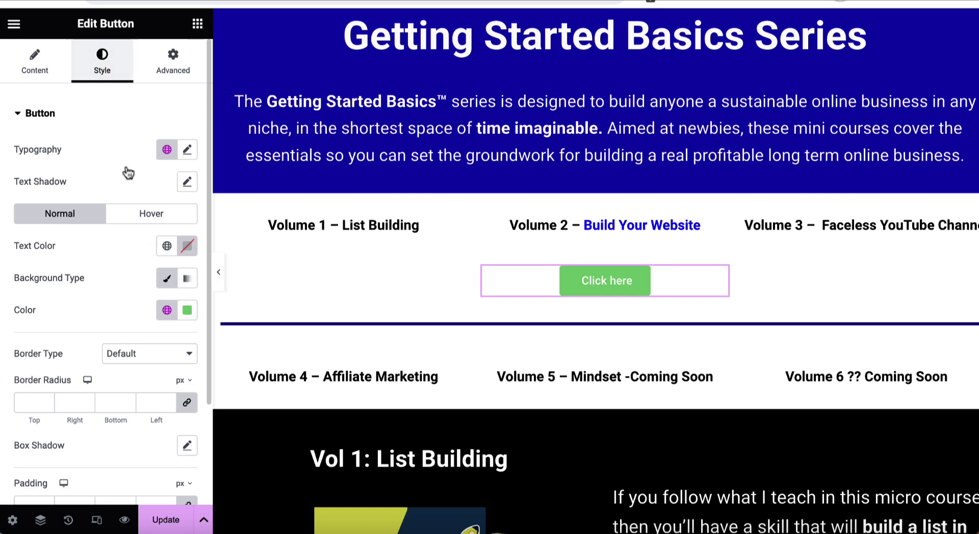
left_click(187, 311)
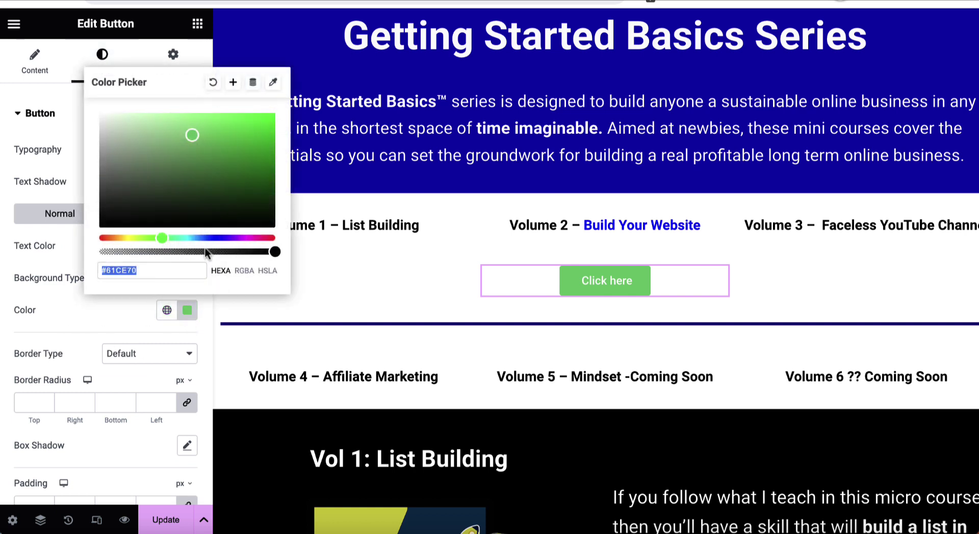
left_click_drag(162, 239, 128, 241)
left_click_drag(193, 138, 224, 140)
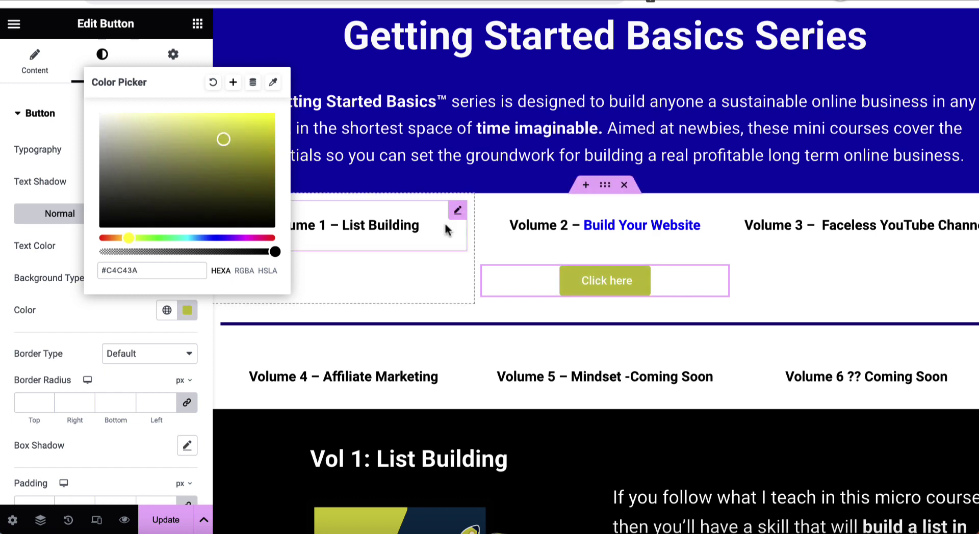
left_click(53, 230)
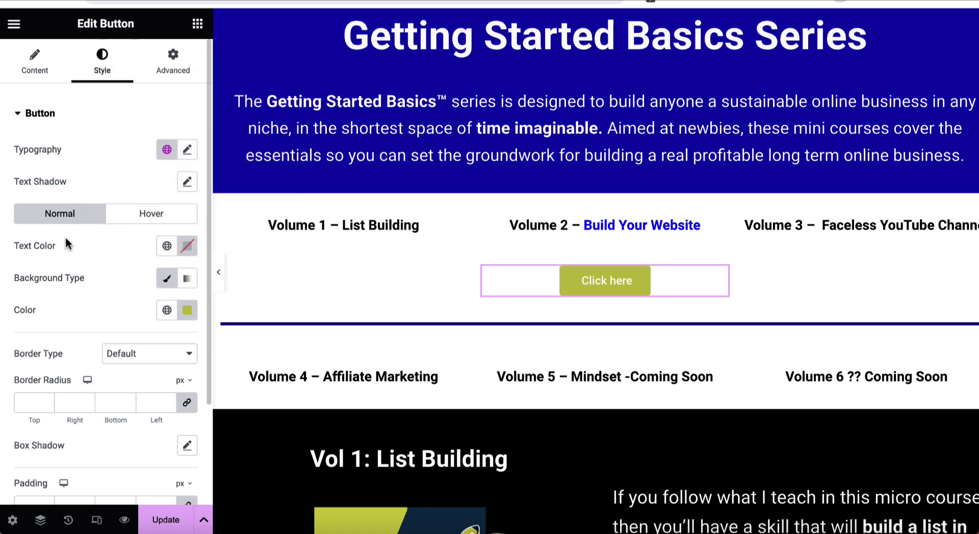
Change the button label to 'Access Now!' and set its size to Medium
left_click(33, 64)
left_click_drag(156, 184, 106, 184)
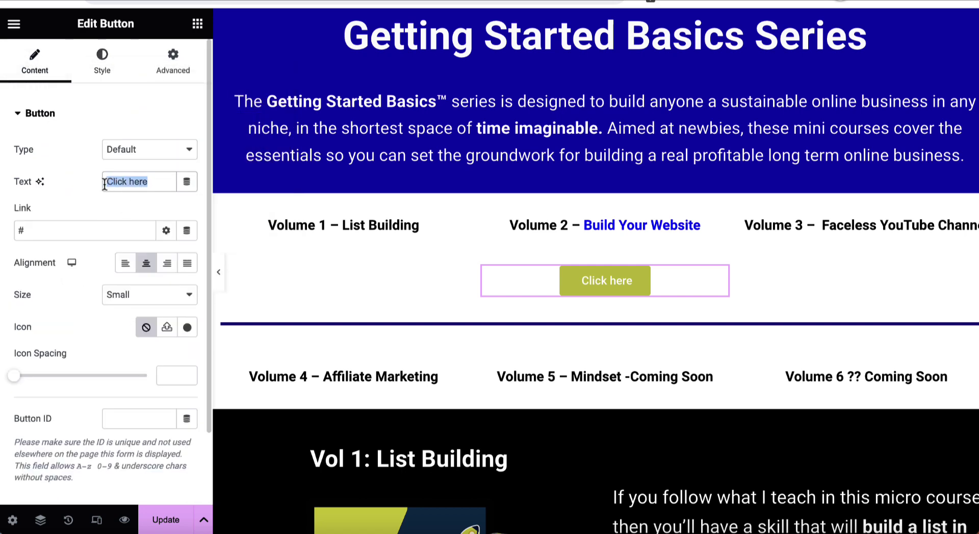
type("Acces")
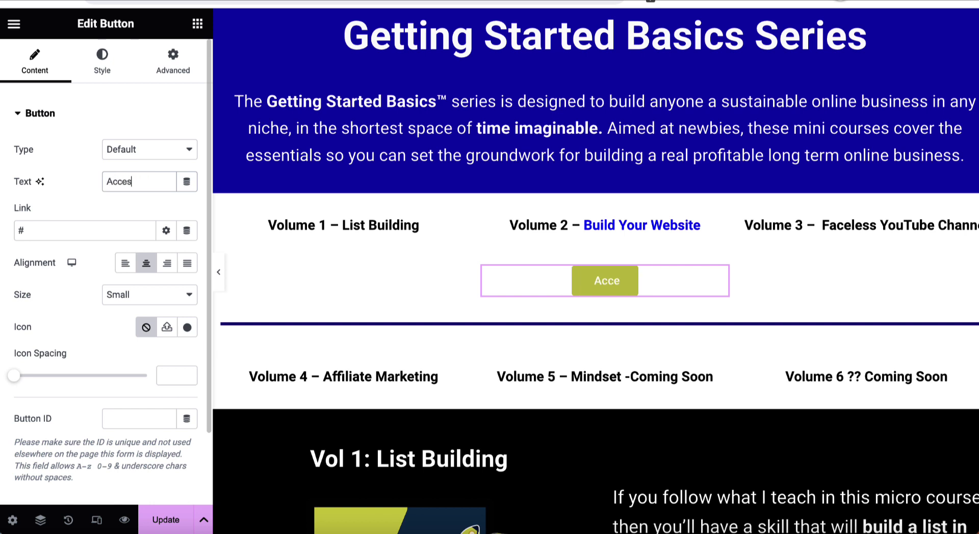
type("s Now!")
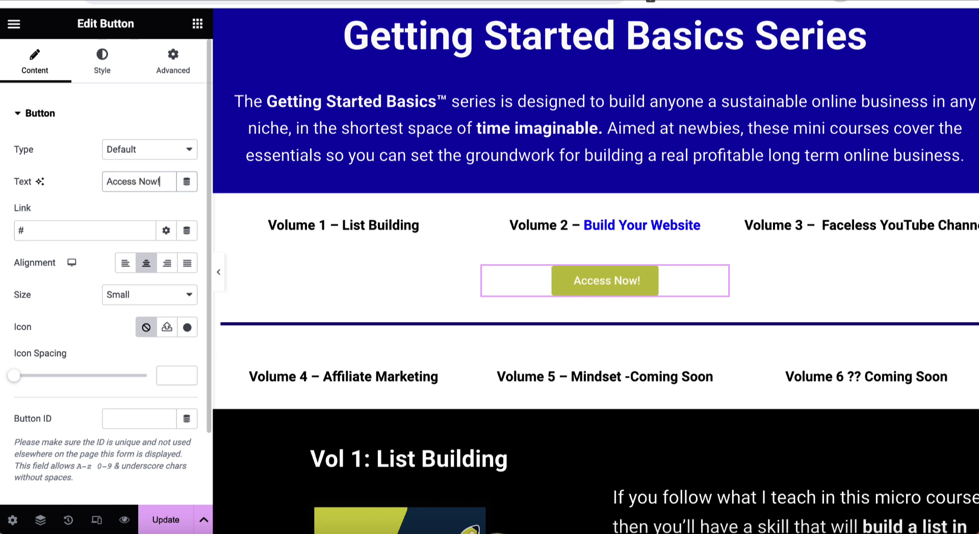
left_click(152, 300)
left_click(151, 312)
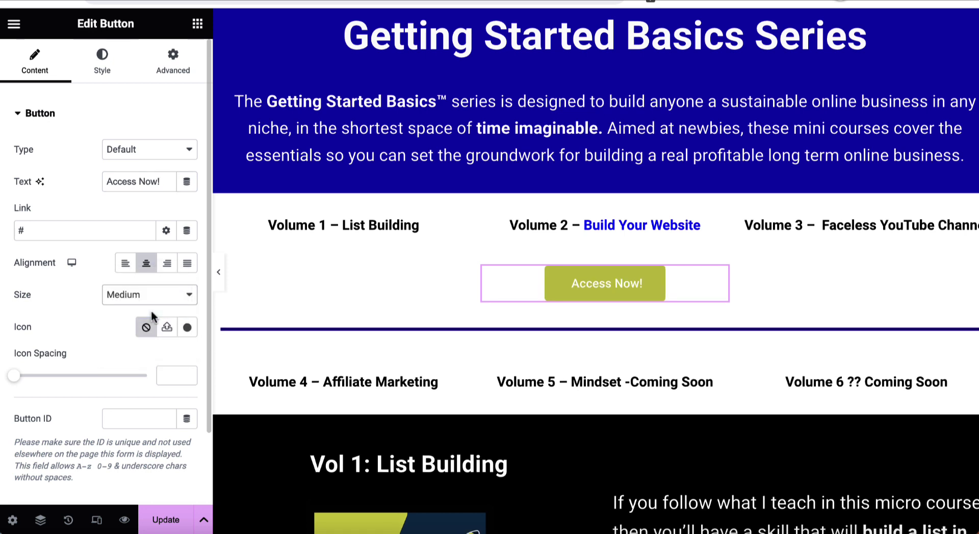
Point the button link to #vol2 and update the page
left_click(25, 231)
type("vol")
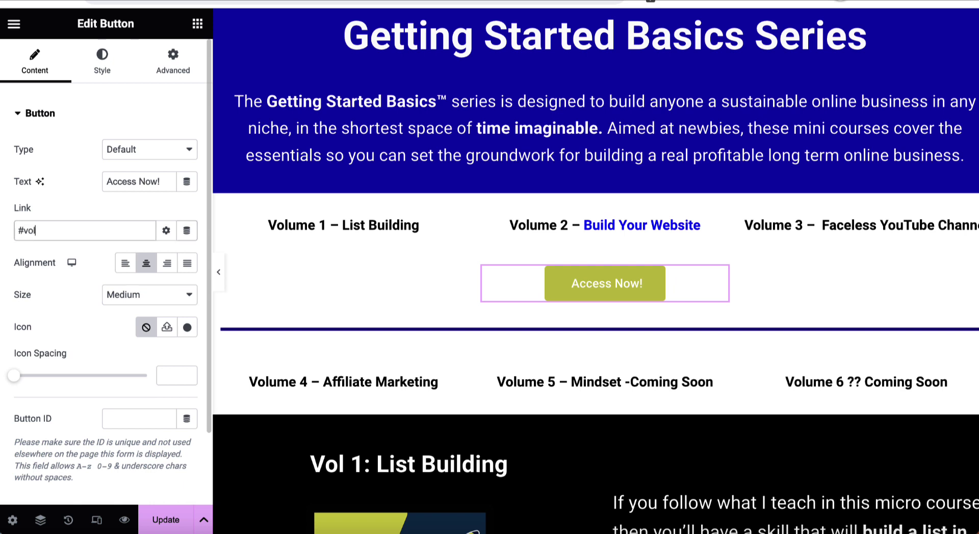
type("2")
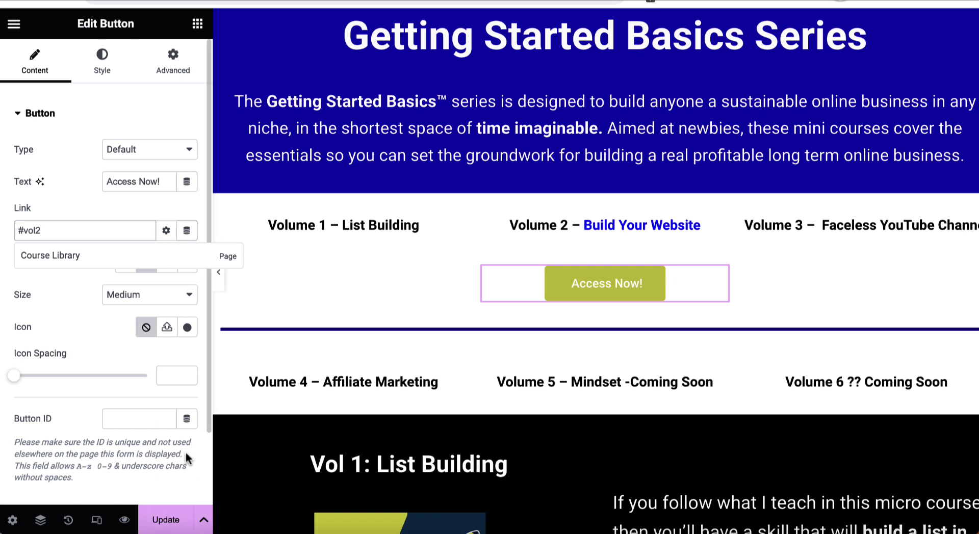
left_click(196, 348)
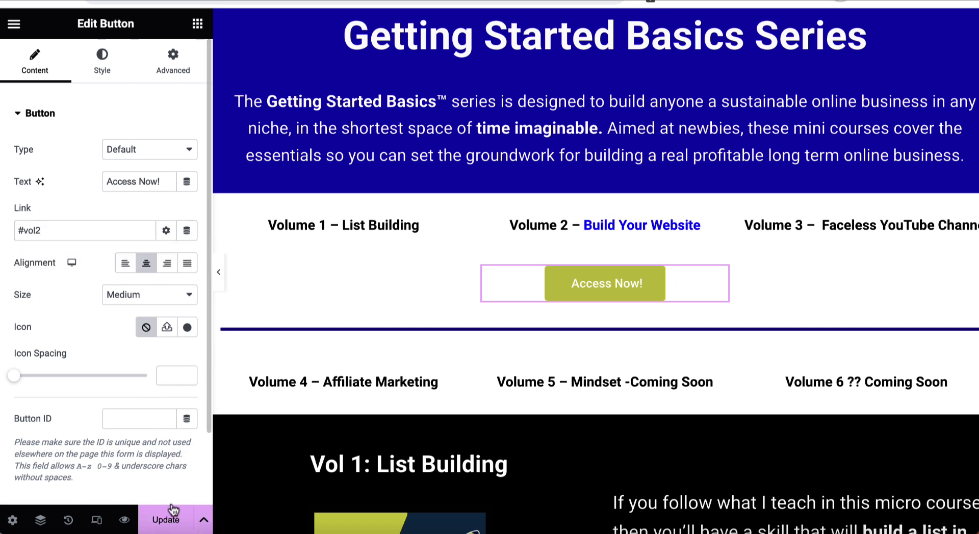
left_click(166, 521)
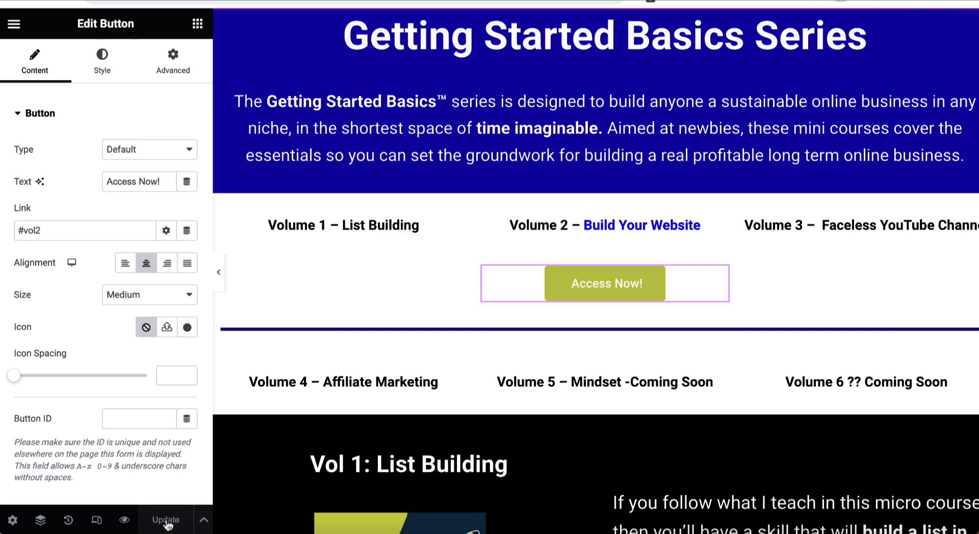
Preview the live page and check that the olive Access Now! button jumps to #vol2
left_click(124, 520)
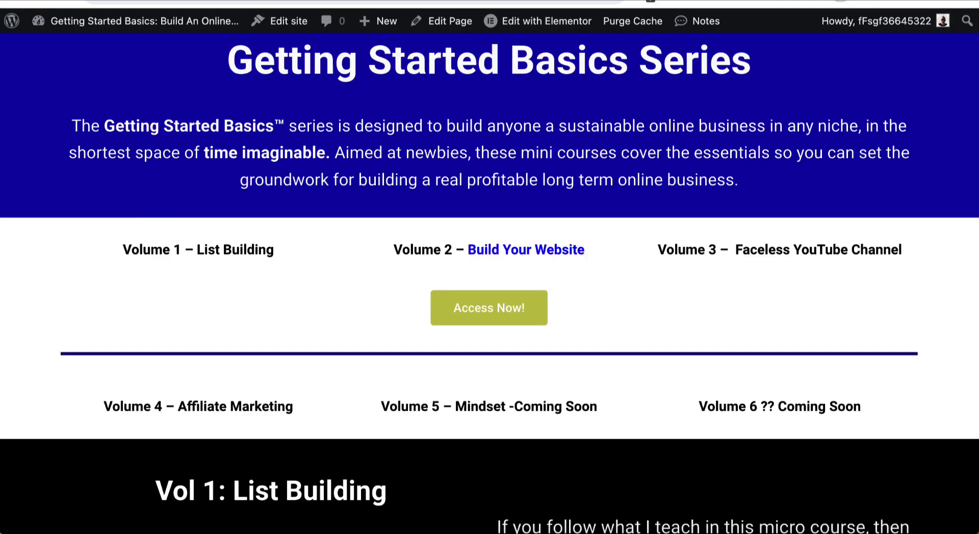
left_click(484, 313)
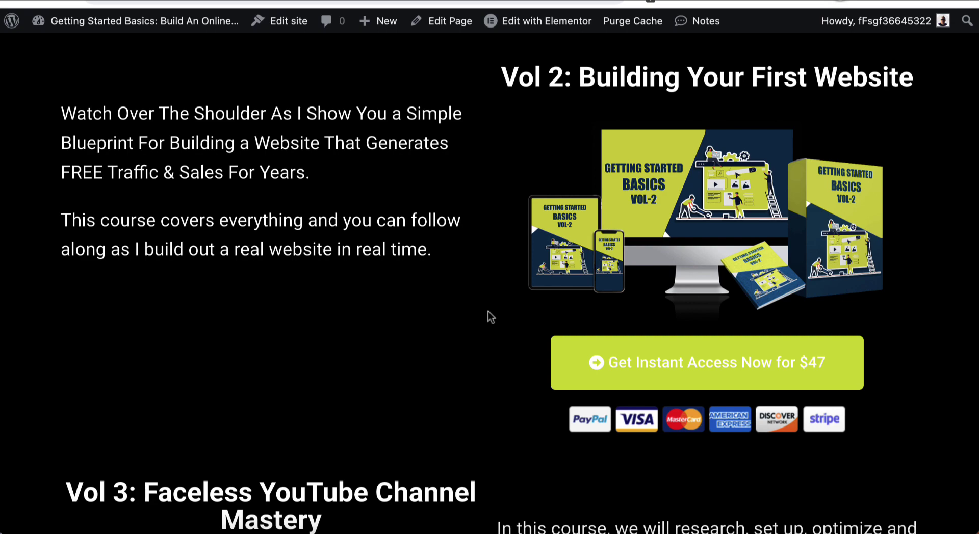
scroll(488, 312, "up", 10)
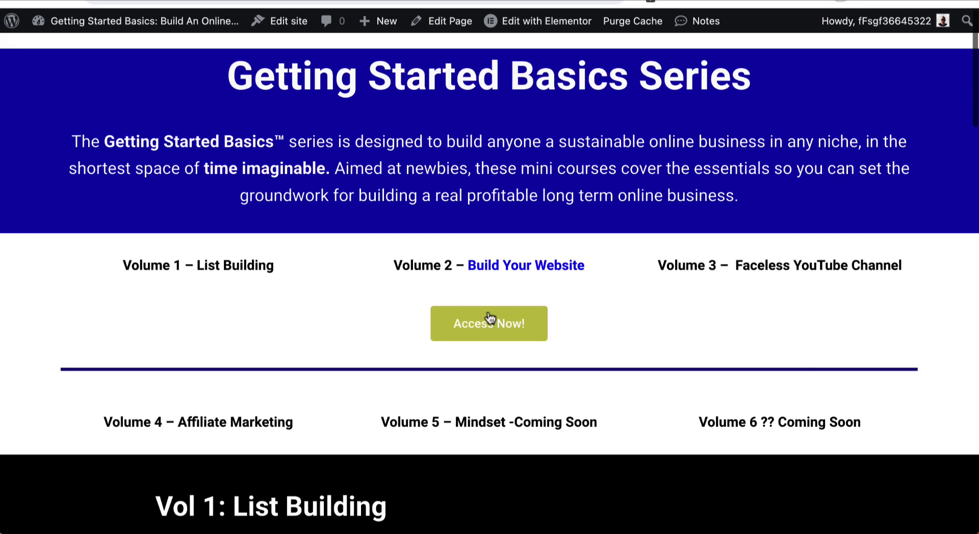